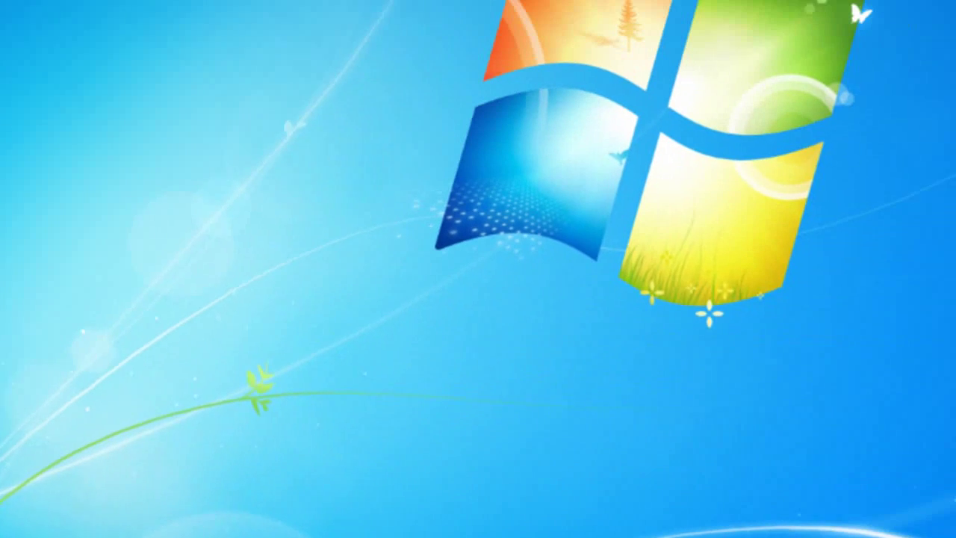
# Step: Open the desktop background settings from the Оформление section of the Control Panel
pyautogui.click(64, 535)
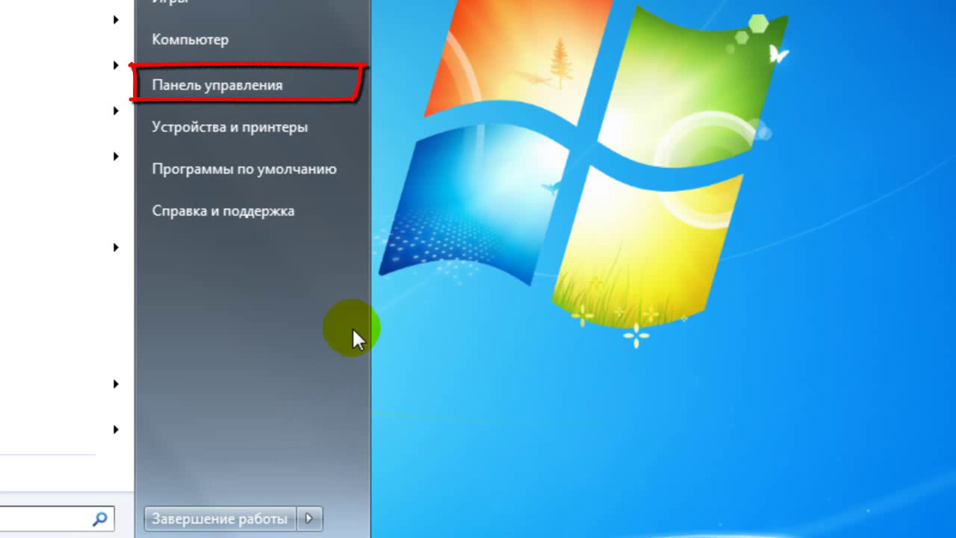
pyautogui.click(310, 83)
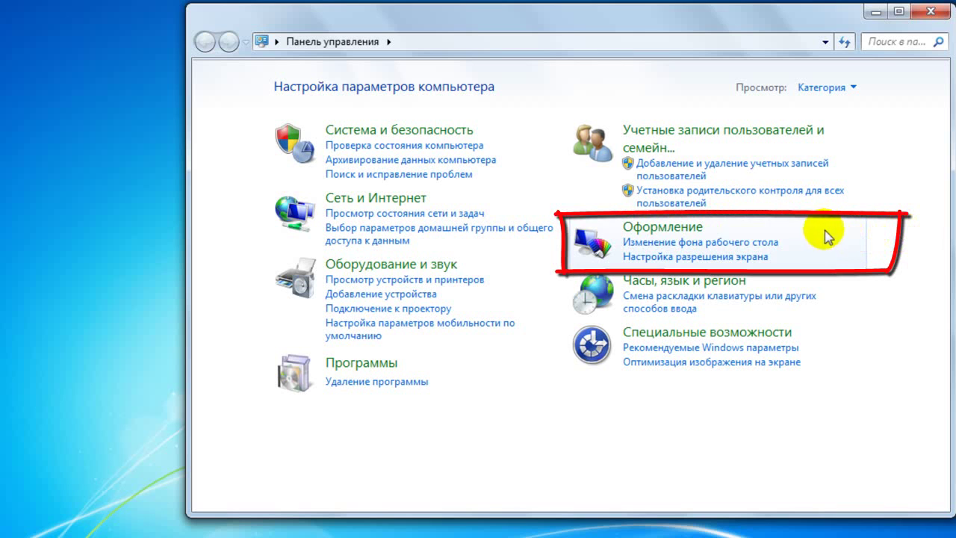
pyautogui.click(708, 245)
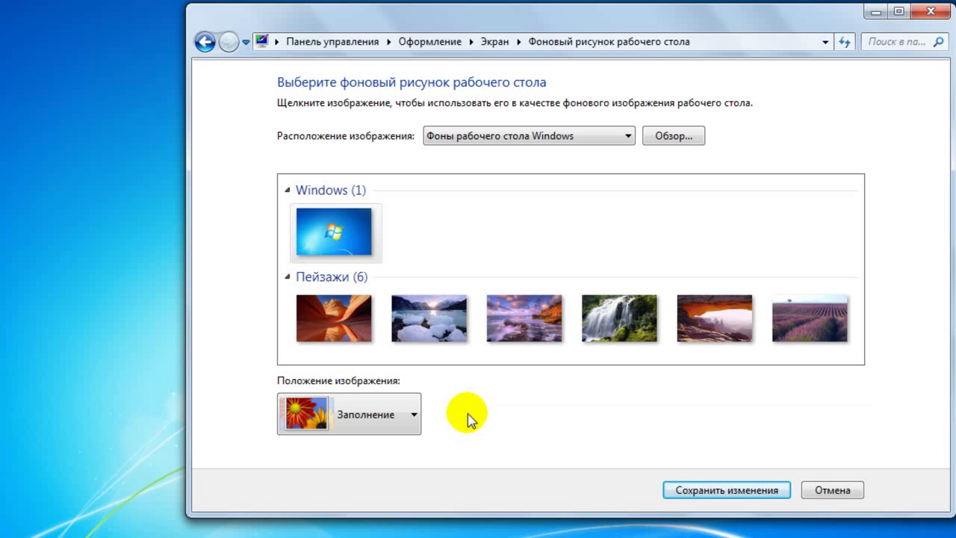
# Step: Try the icy lake and waterfall pictures from the Пейзажи group as the desktop background
pyautogui.moveTo(422, 323)
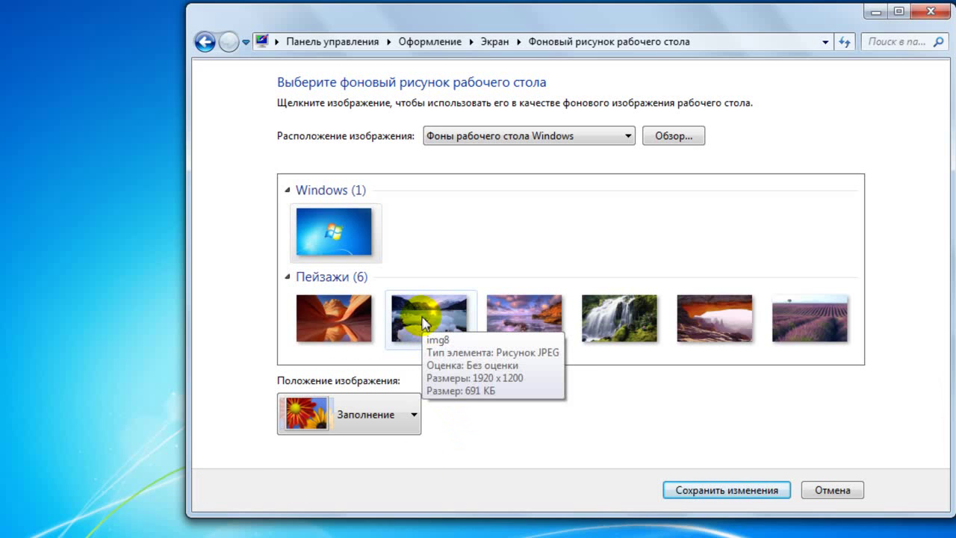
pyautogui.click(422, 322)
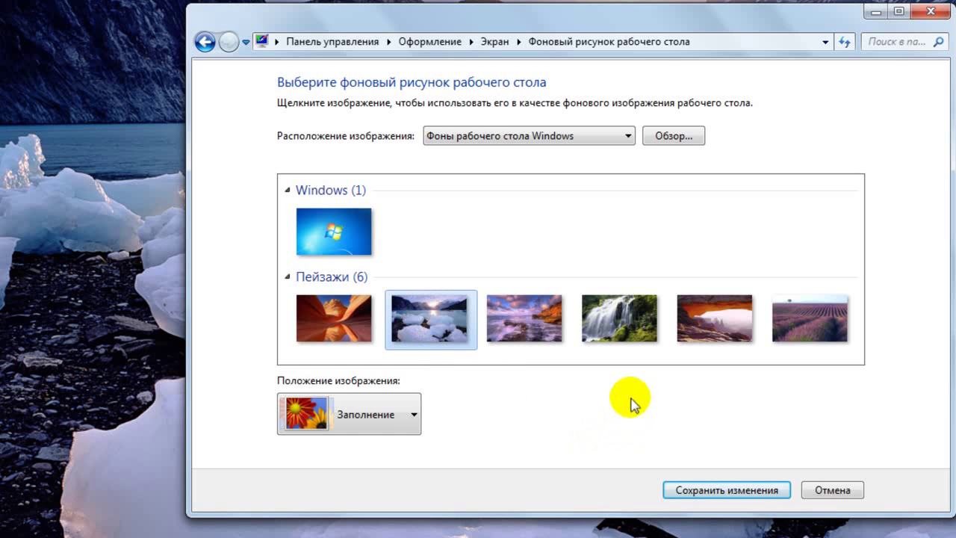
pyautogui.click(613, 319)
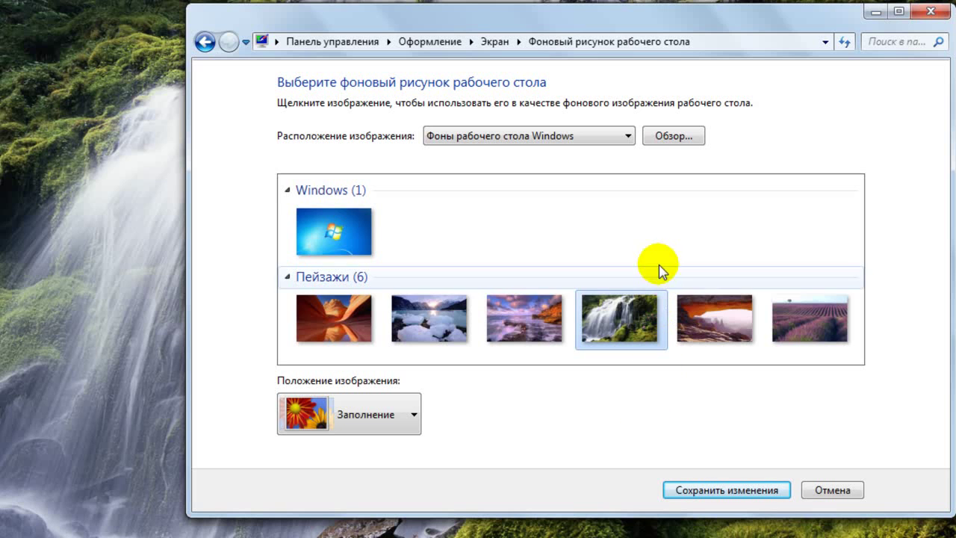
# Step: Set the background picture location to the Образцы изображений folder inside Общие изображения in the Изображения library
pyautogui.click(673, 138)
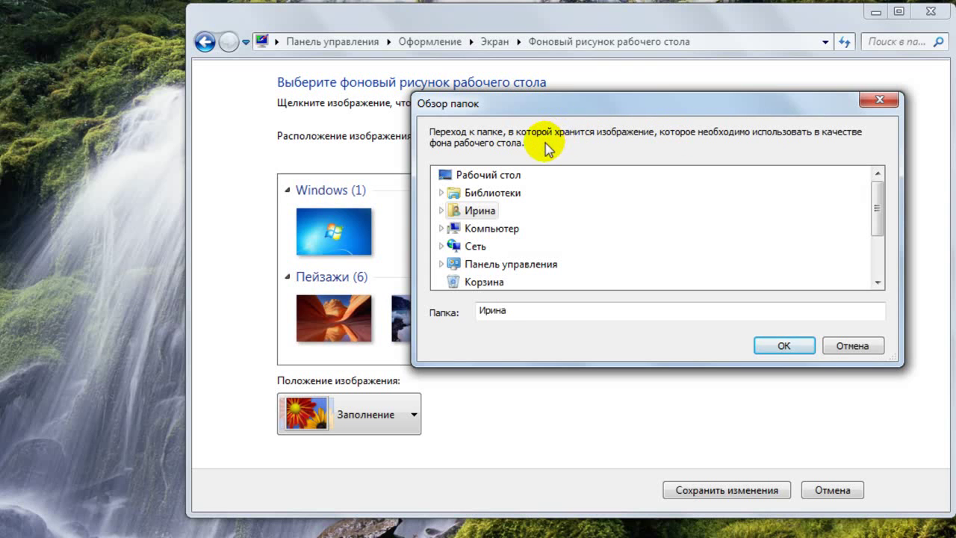
pyautogui.click(490, 197)
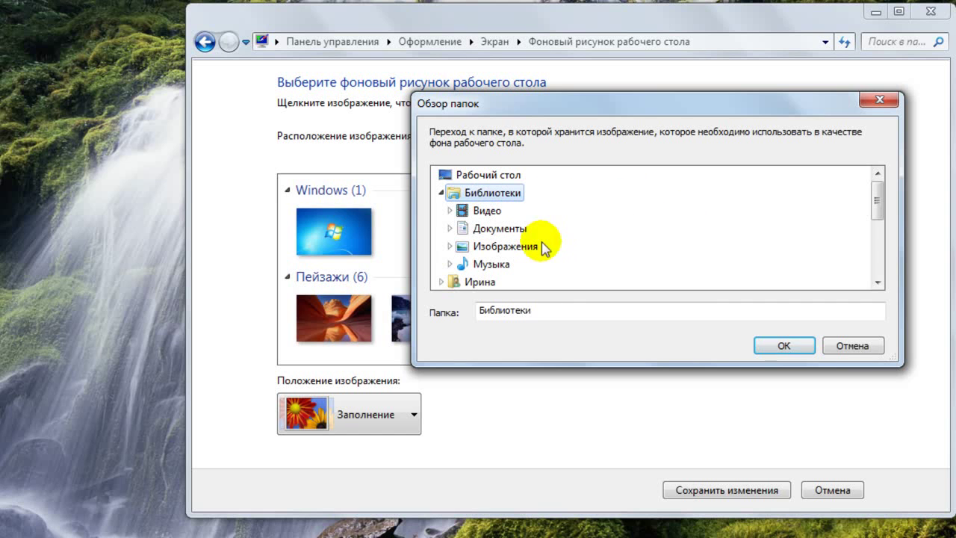
pyautogui.click(513, 248)
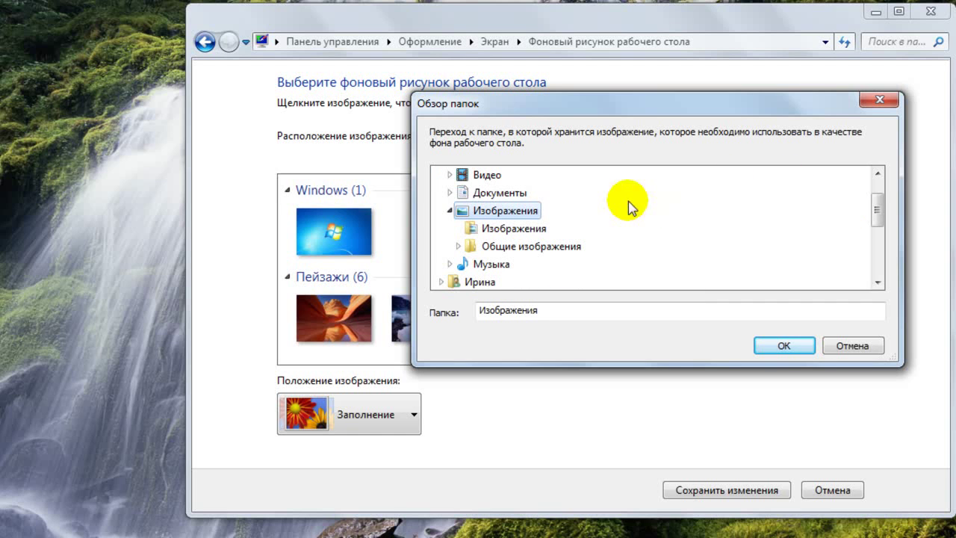
pyautogui.click(496, 248)
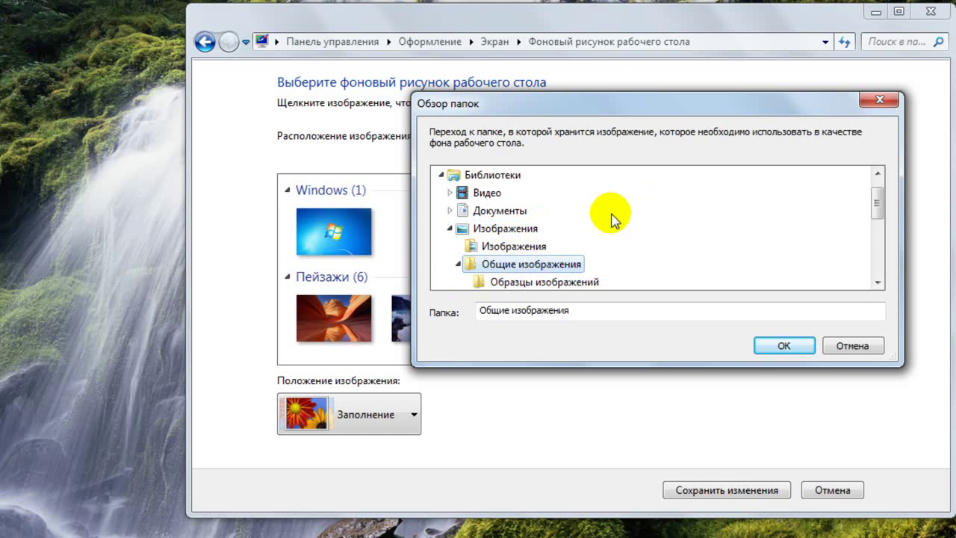
pyautogui.scroll(-1, 627, 213)
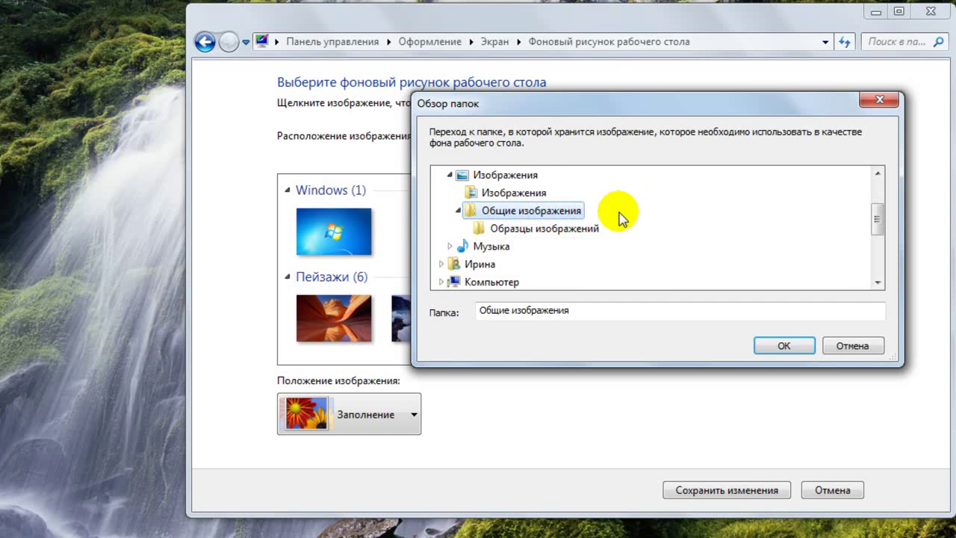
pyautogui.click(557, 229)
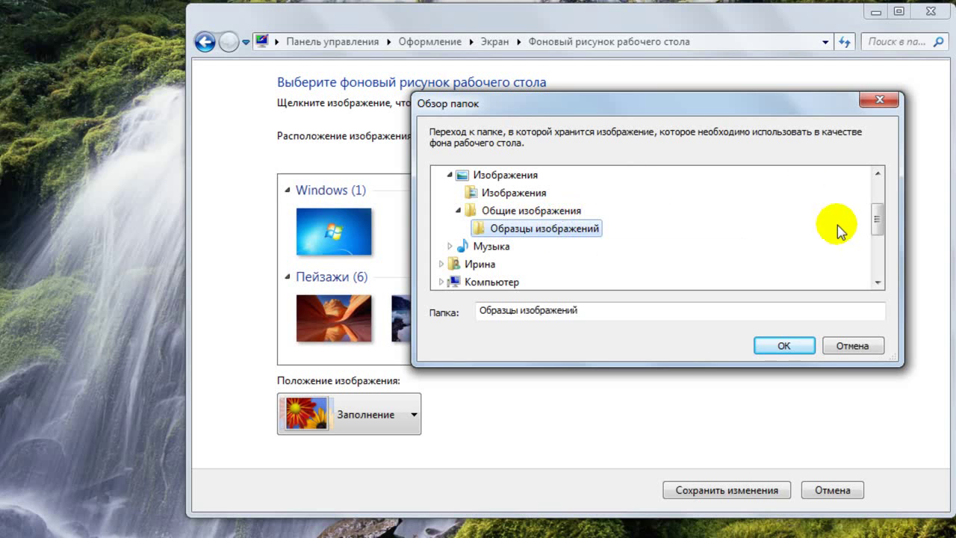
pyautogui.click(784, 346)
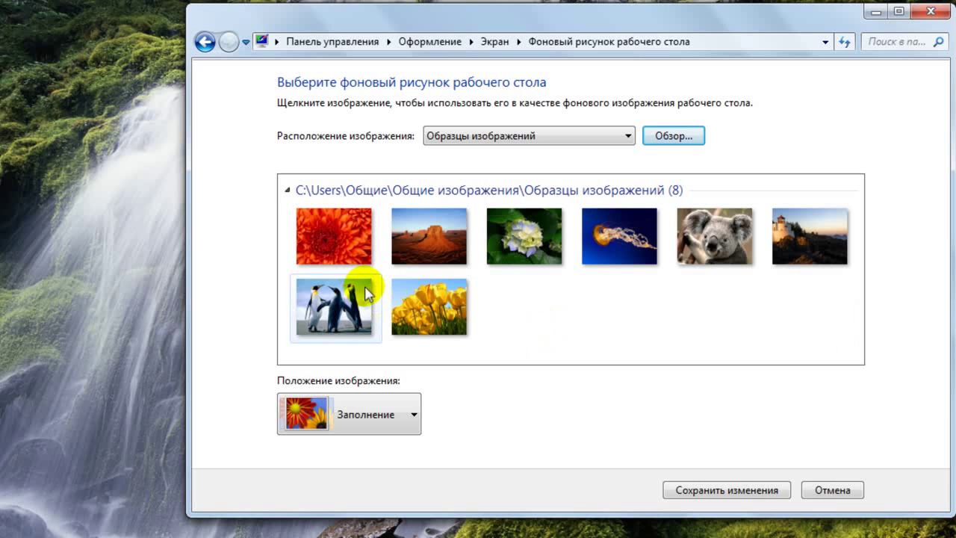
# Step: Choose the red flower picture as the desktop background and set its position to Заполнение
pyautogui.click(331, 233)
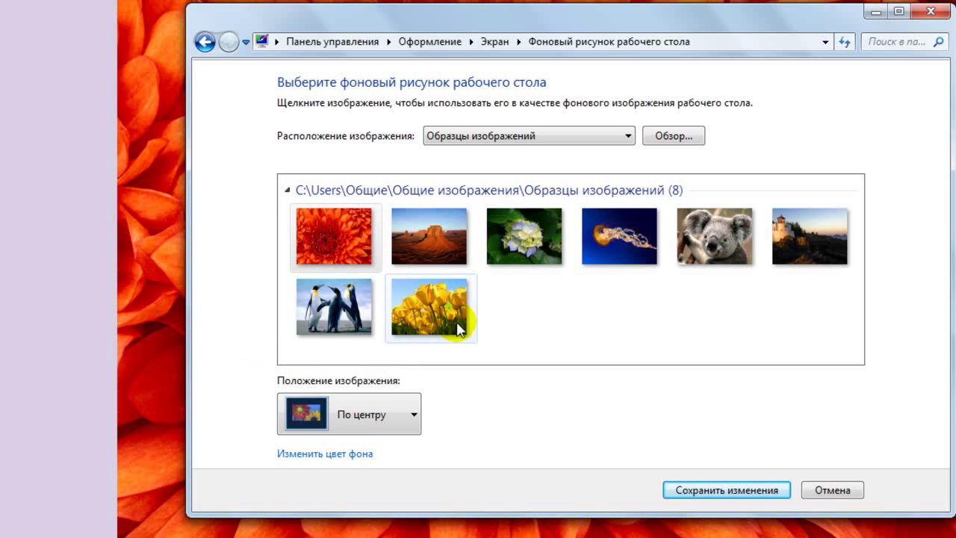
pyautogui.click(414, 416)
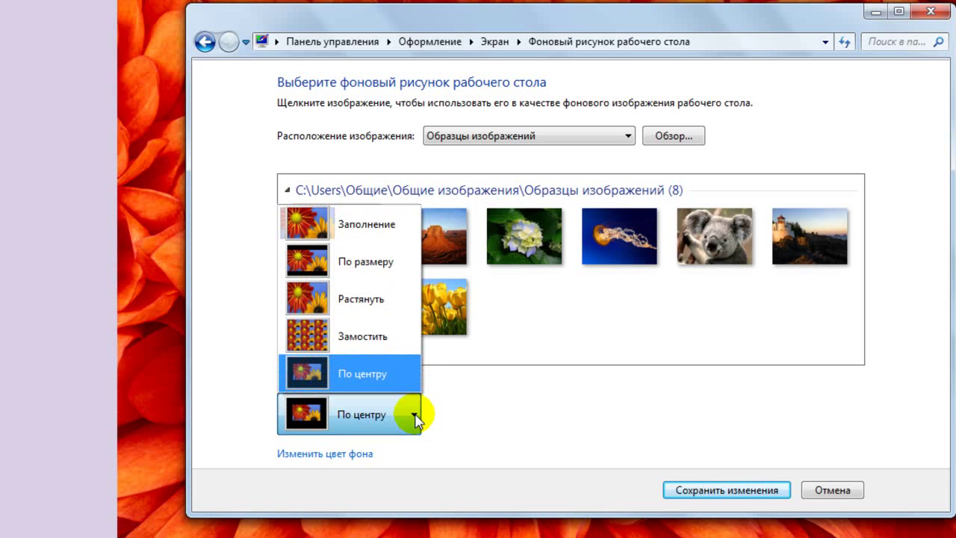
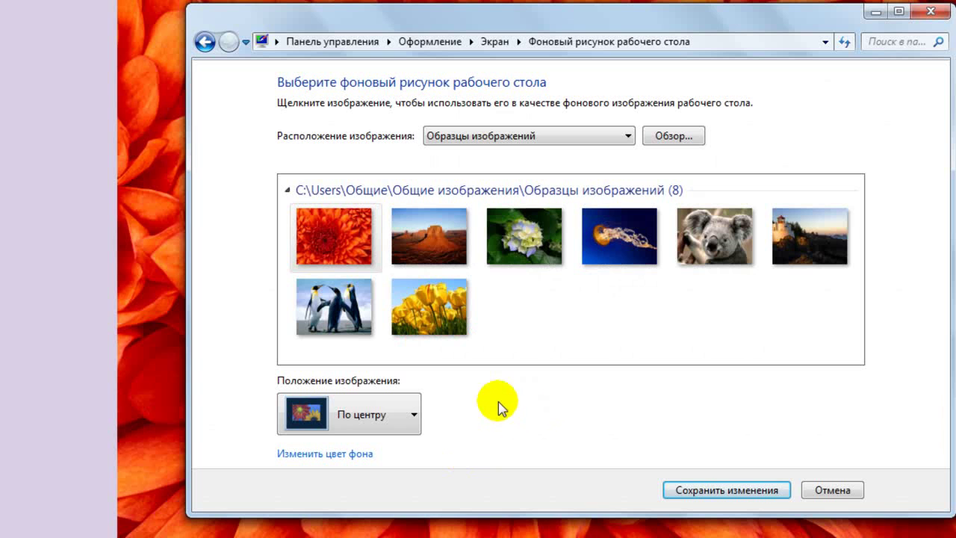
pyautogui.click(415, 419)
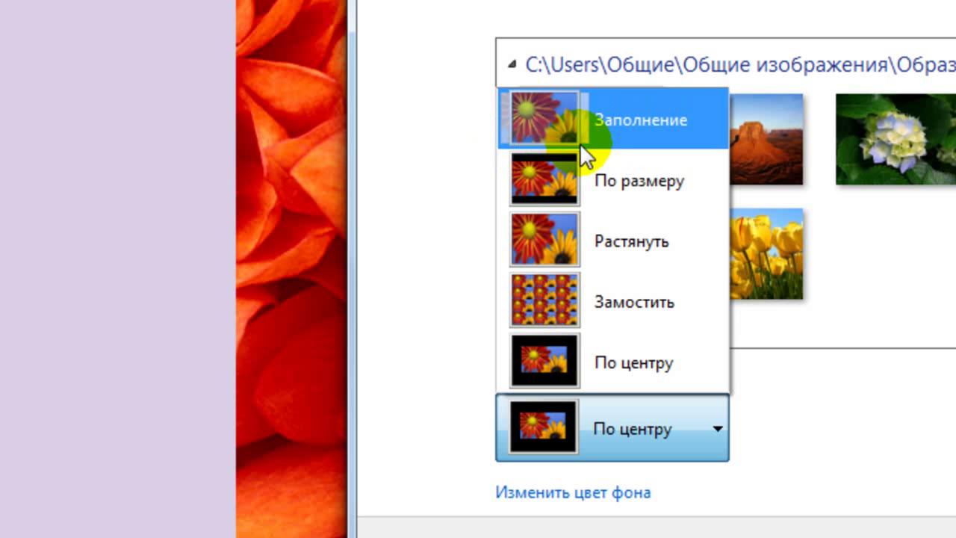
pyautogui.click(629, 125)
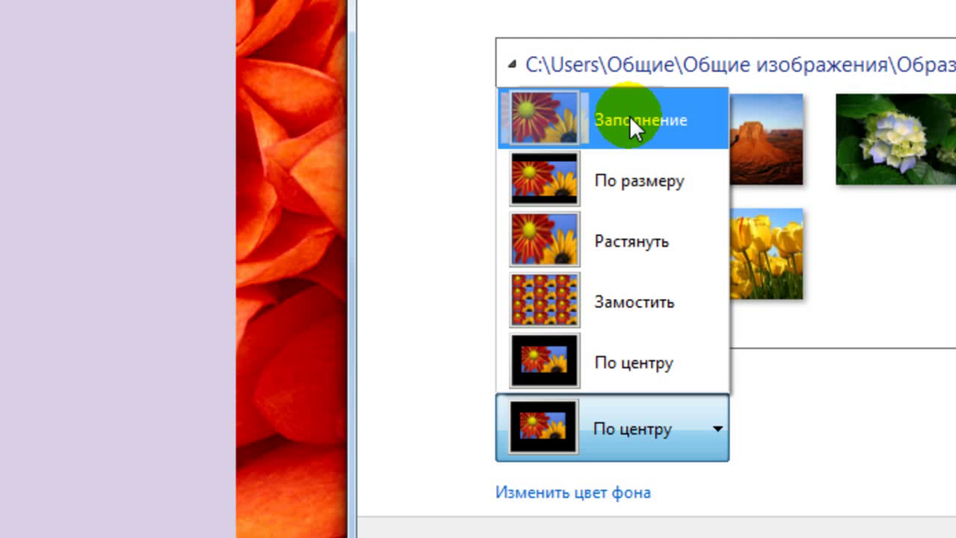
pyautogui.click(629, 118)
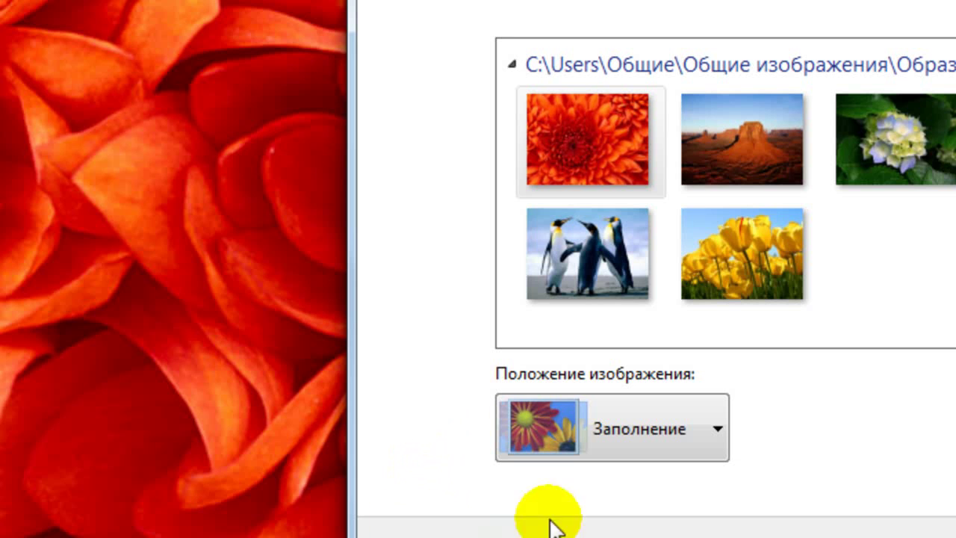
pyautogui.click(720, 428)
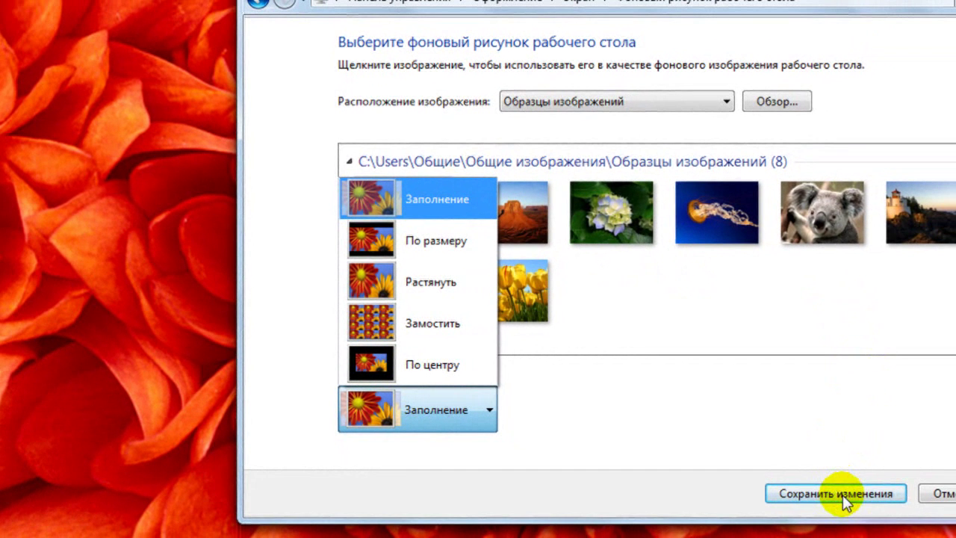
pyautogui.click(843, 495)
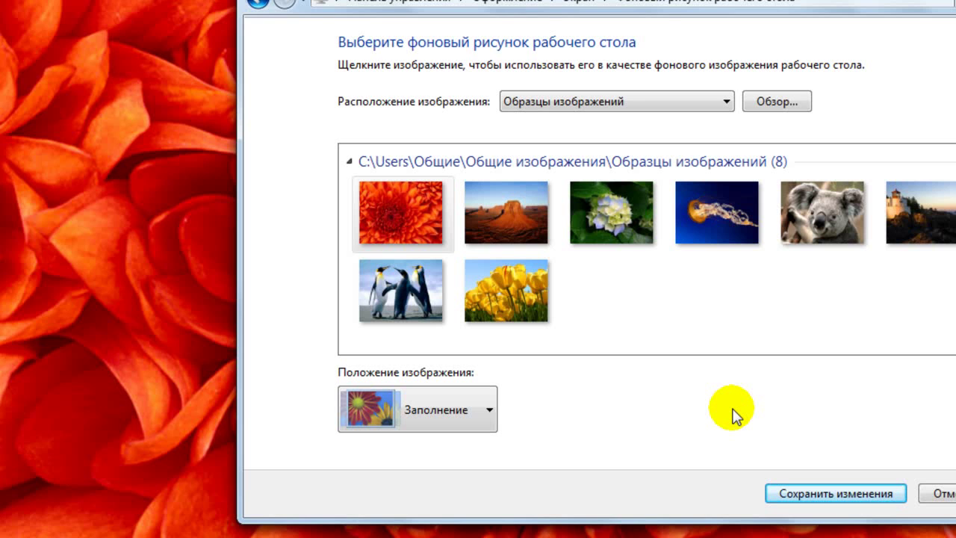
# Step: Open the screen resolution settings from the desktop and view the range of available resolutions
pyautogui.rightClick(95, 356)
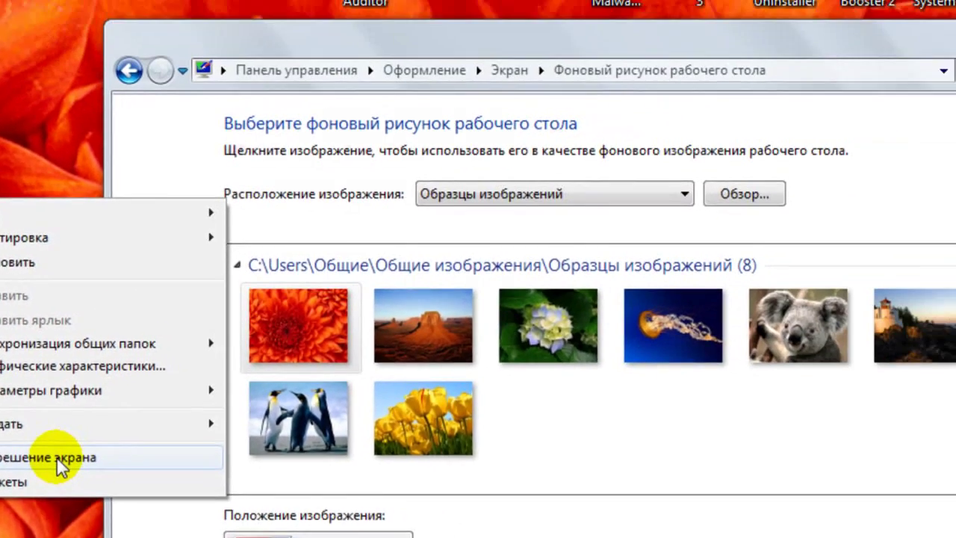
pyautogui.click(308, 403)
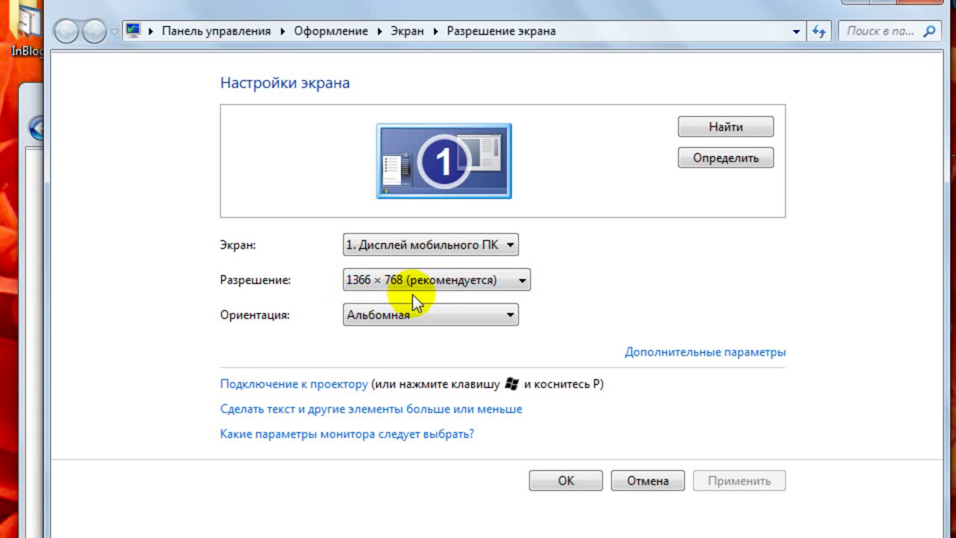
pyautogui.click(524, 278)
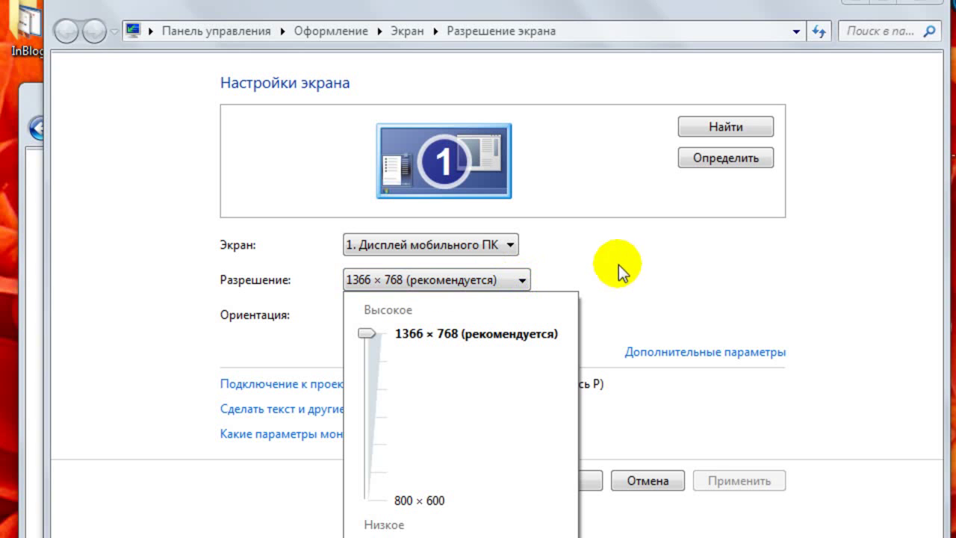
pyautogui.click(588, 252)
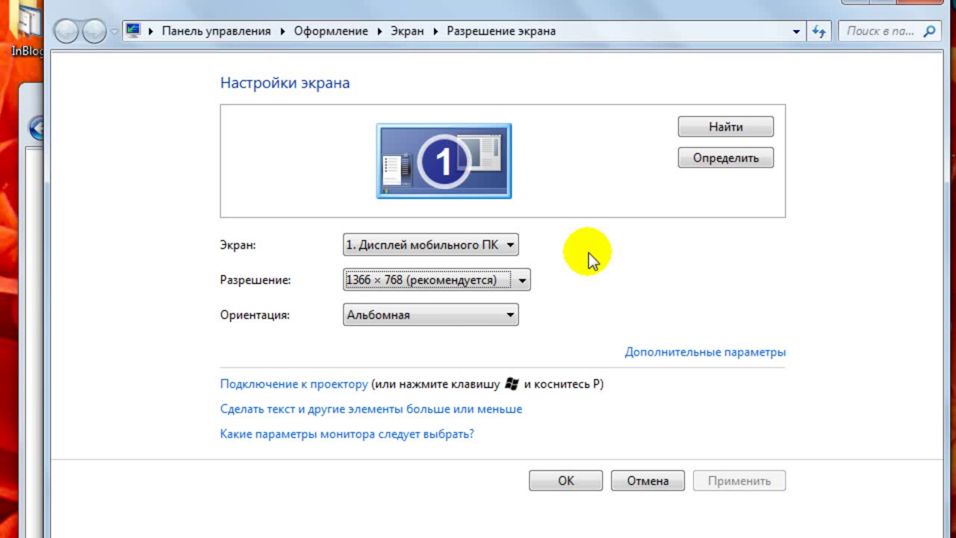
# Step: Try the Портретная screen orientation and switch it back to Альбомная without applying the change
pyautogui.click(513, 315)
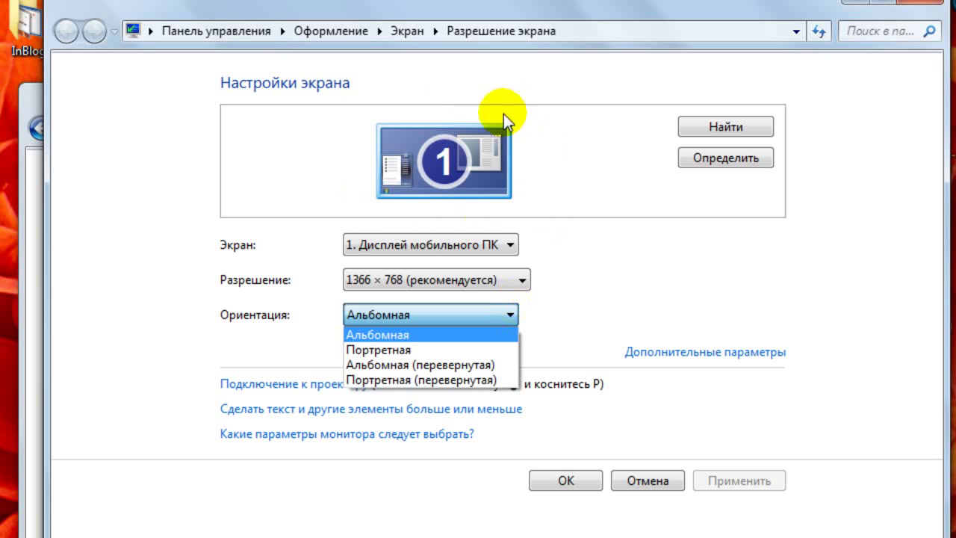
pyautogui.click(405, 352)
pyautogui.click(406, 351)
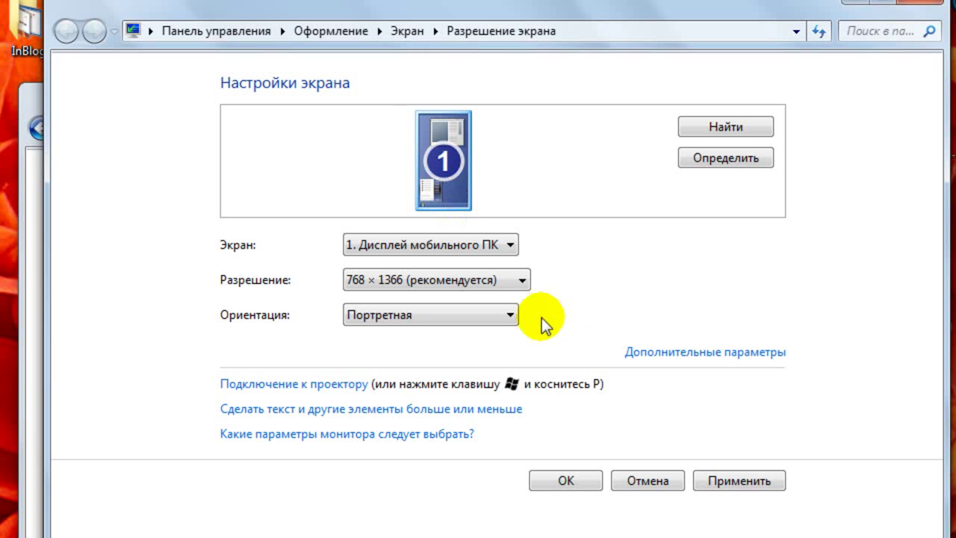
pyautogui.click(511, 316)
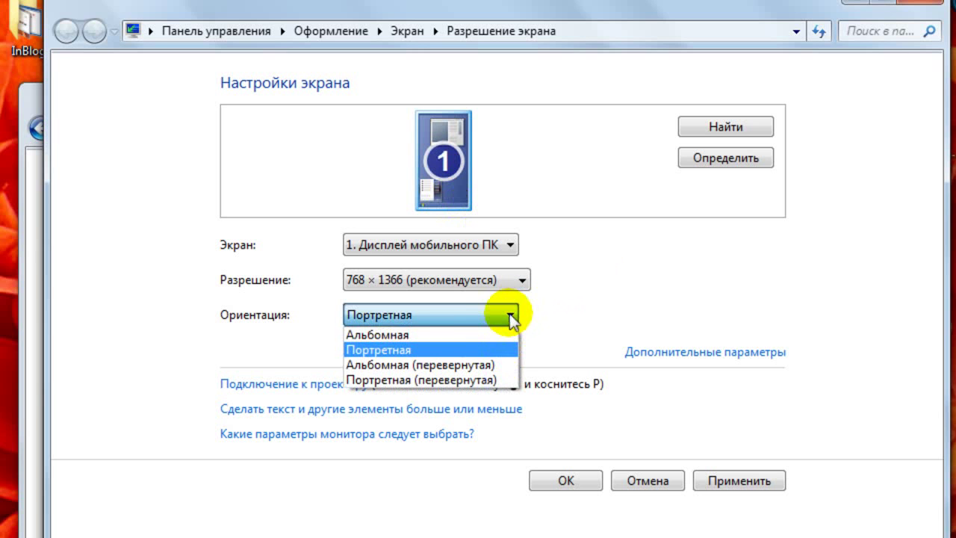
pyautogui.click(441, 333)
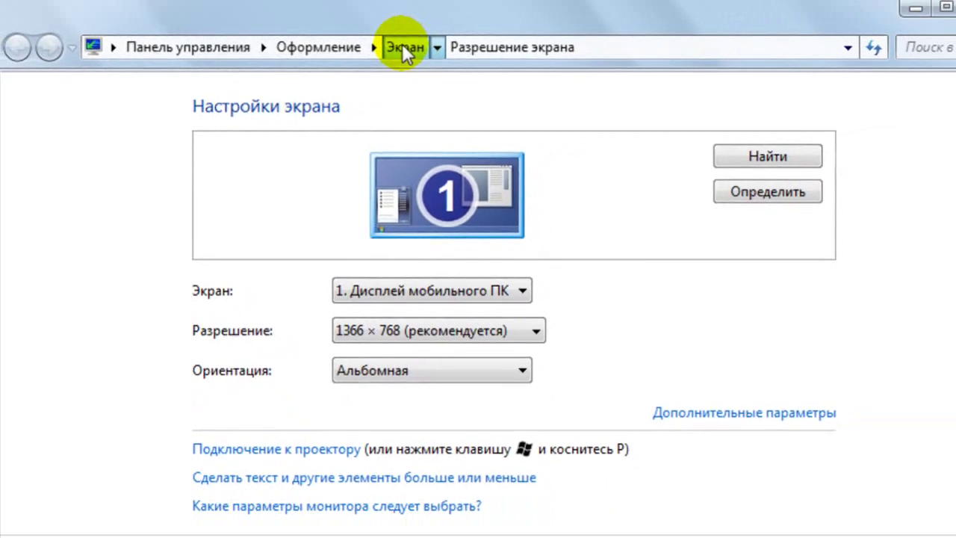
# Step: From the Экран page, preview the Классическая, Контрастная белая and Контрастная черная colour schemes, reselect Стандартная Windows 7 and close the dialog without applying
pyautogui.click(402, 45)
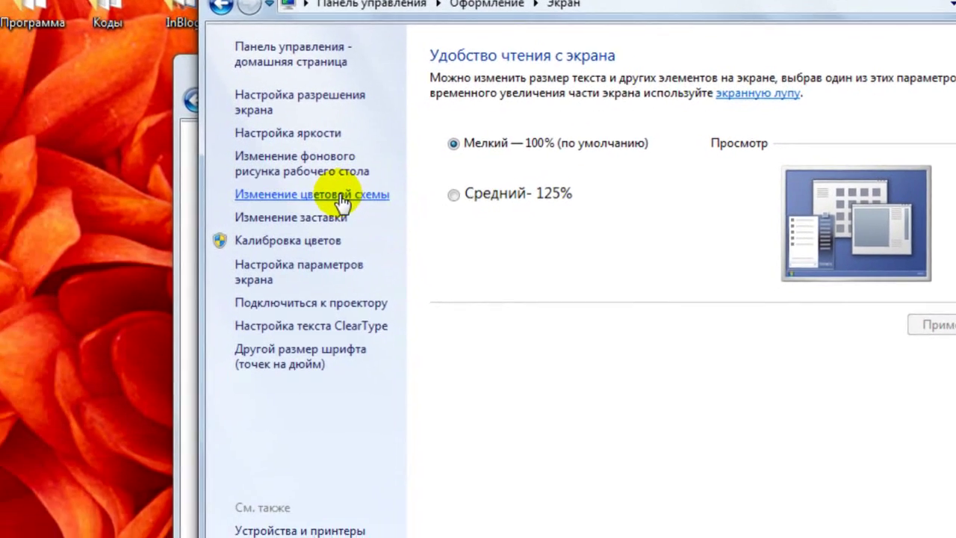
pyautogui.click(337, 196)
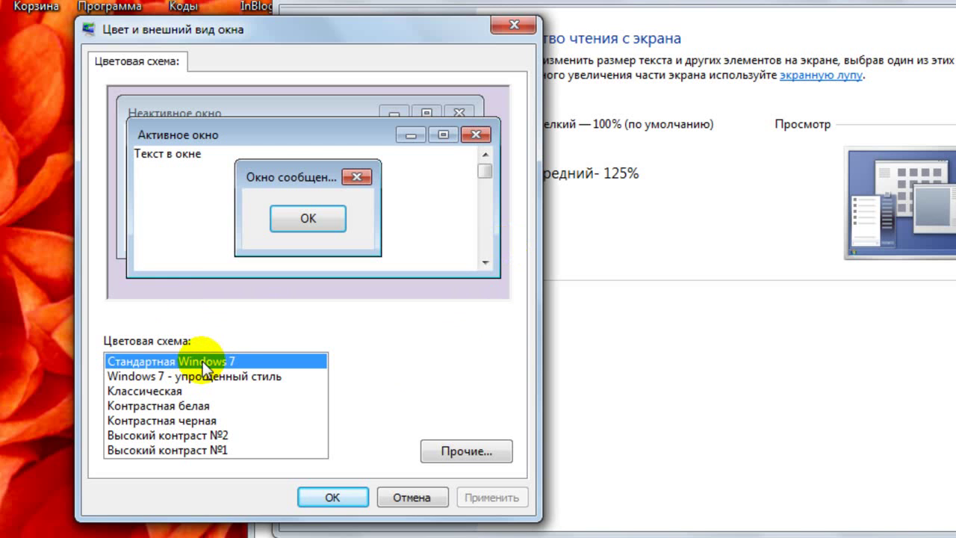
pyautogui.click(147, 391)
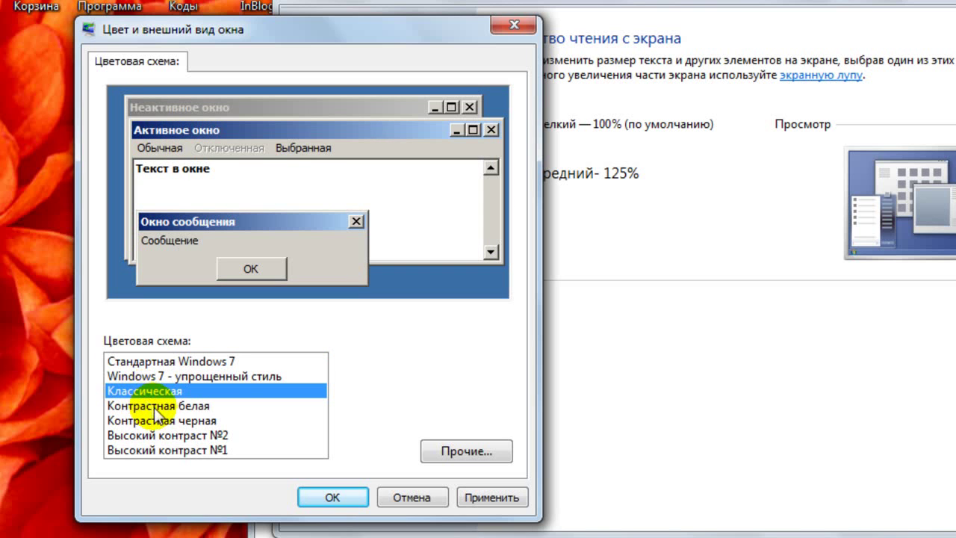
pyautogui.click(154, 406)
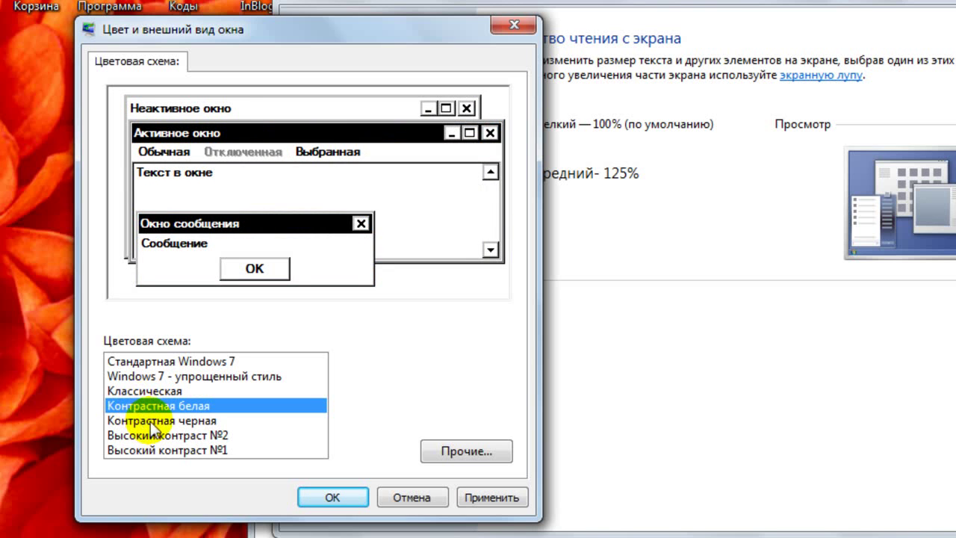
pyautogui.click(151, 423)
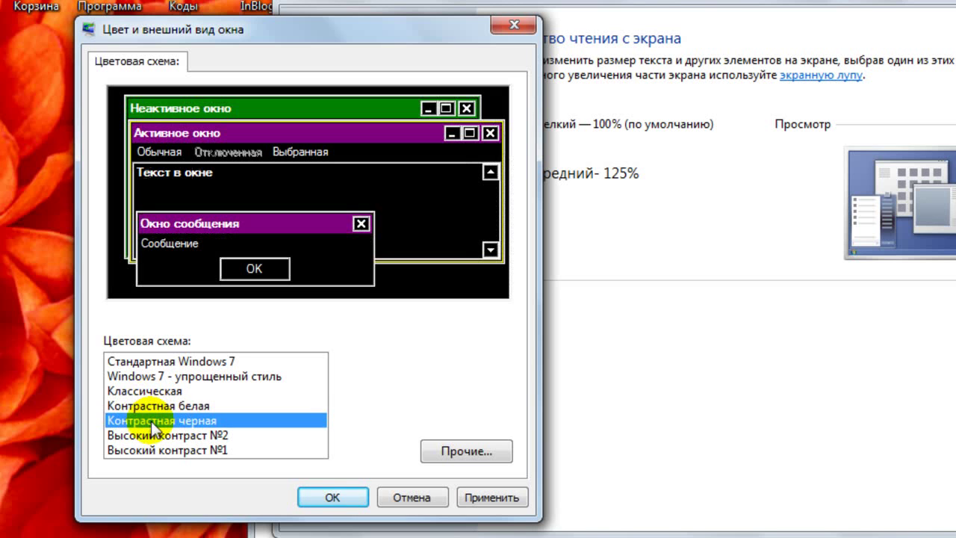
pyautogui.click(154, 363)
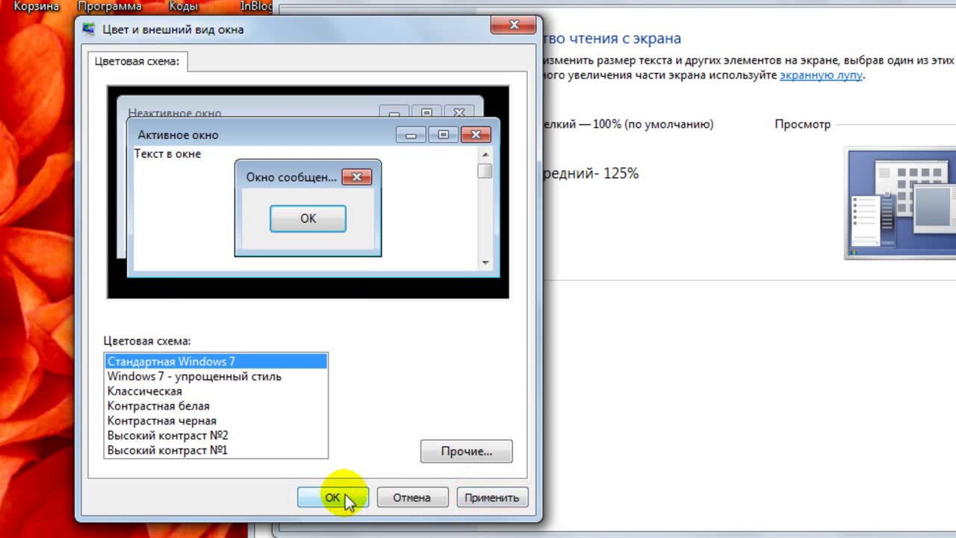
pyautogui.click(505, 24)
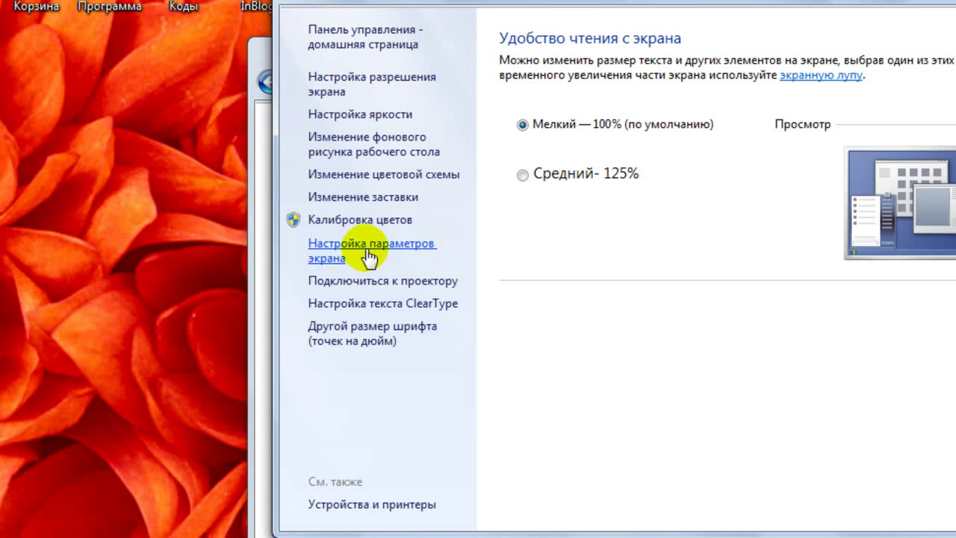
# Step: Open the screen saver settings and preview the Ленты, Мыльные пузыри, Объемный текст and Геометрический вальс screen savers
pyautogui.click(372, 199)
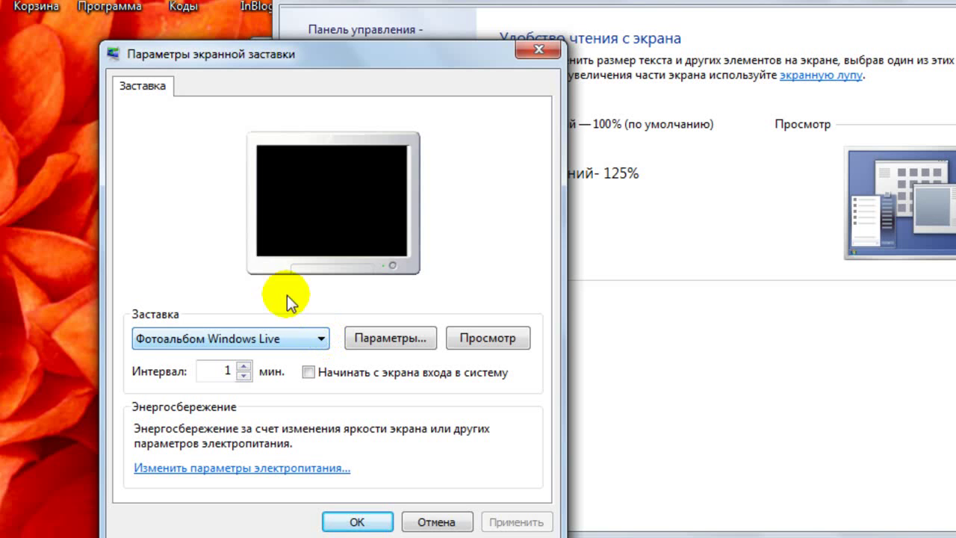
pyautogui.click(324, 337)
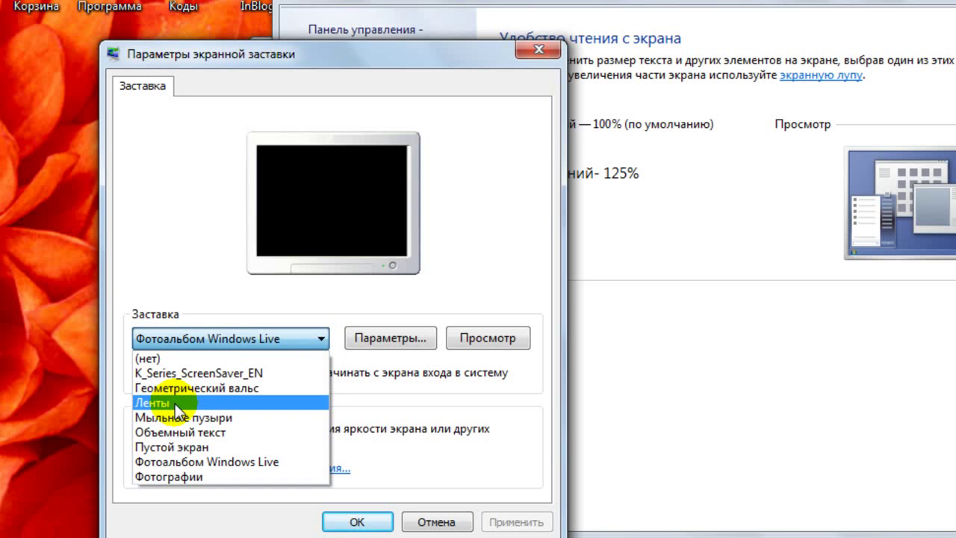
pyautogui.click(175, 404)
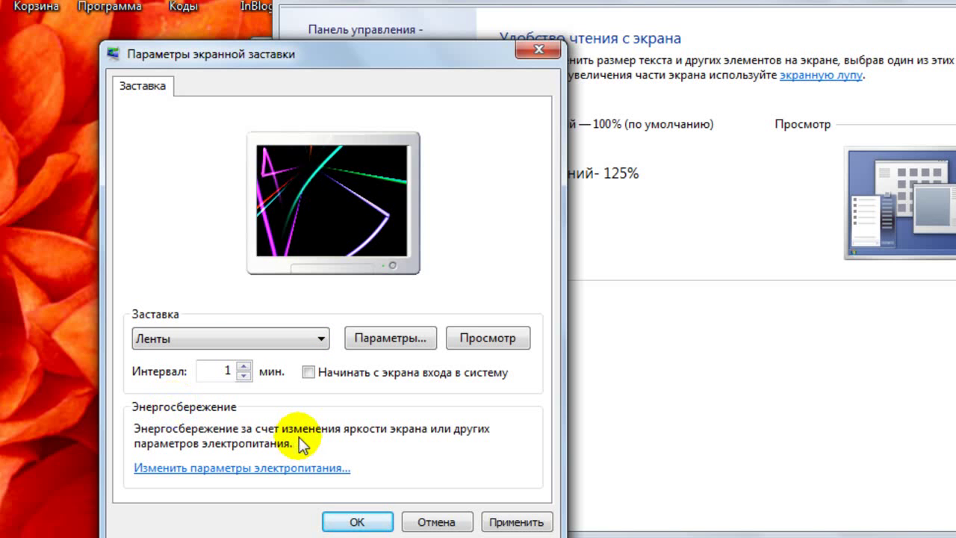
pyautogui.click(321, 340)
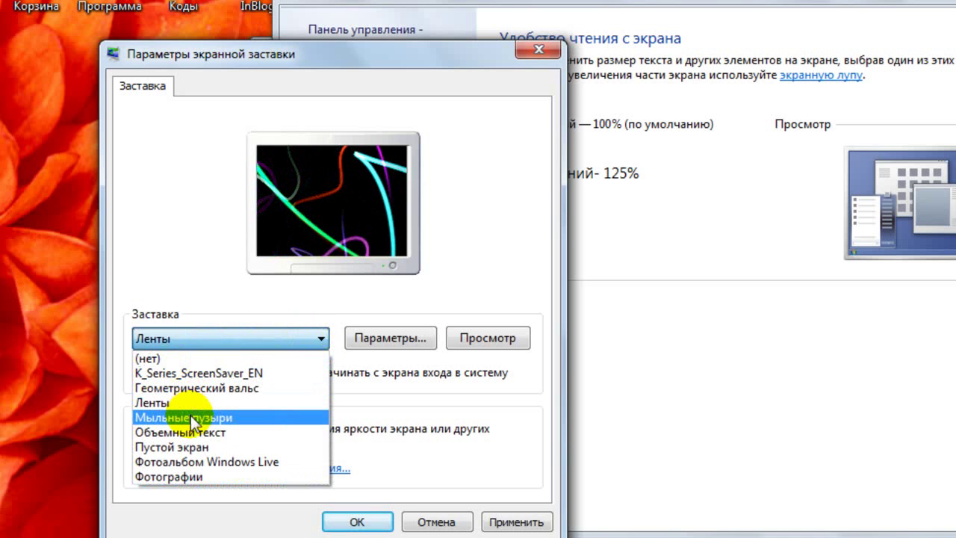
pyautogui.click(192, 418)
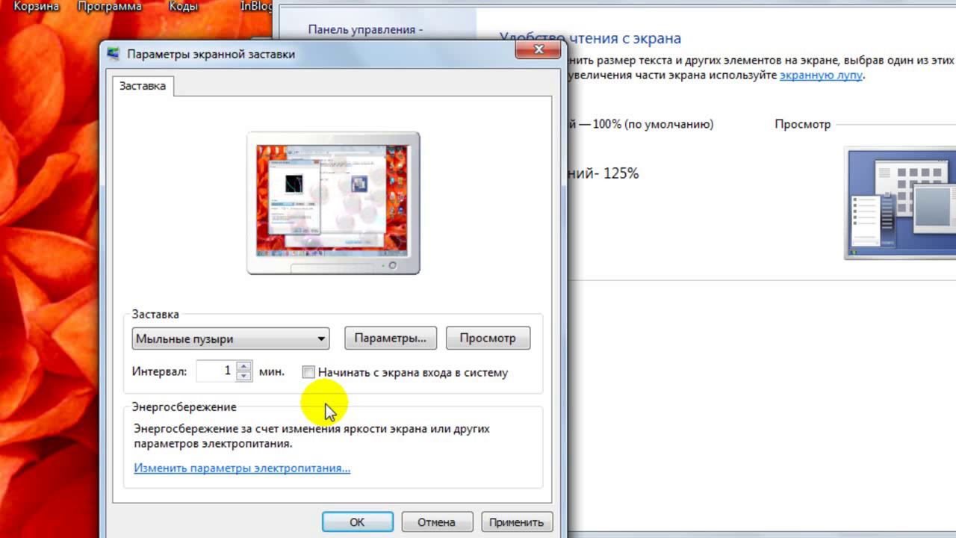
pyautogui.click(321, 340)
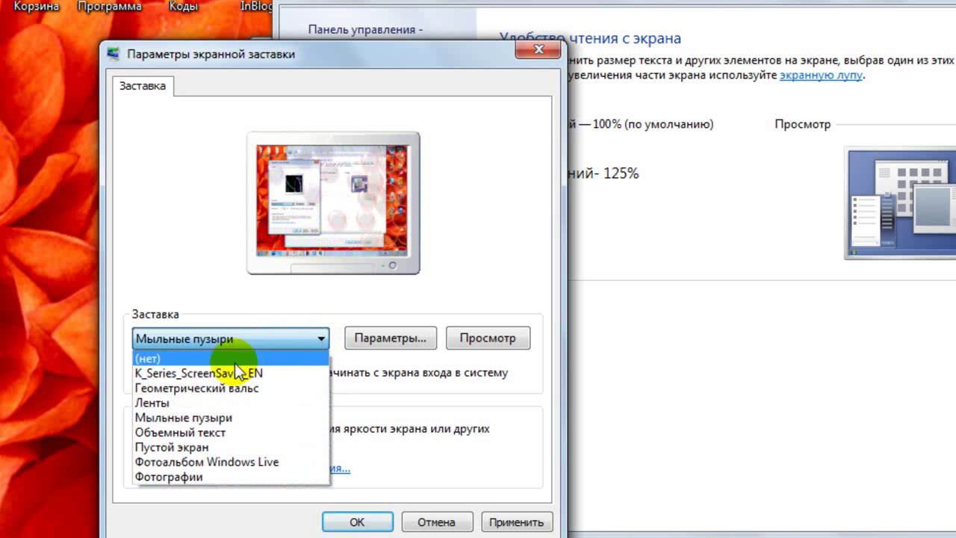
pyautogui.click(225, 432)
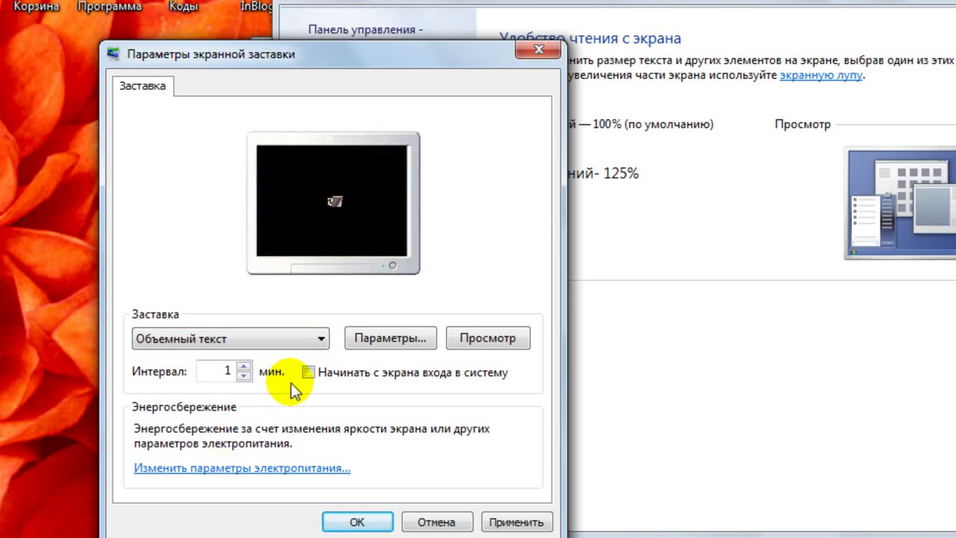
pyautogui.click(320, 338)
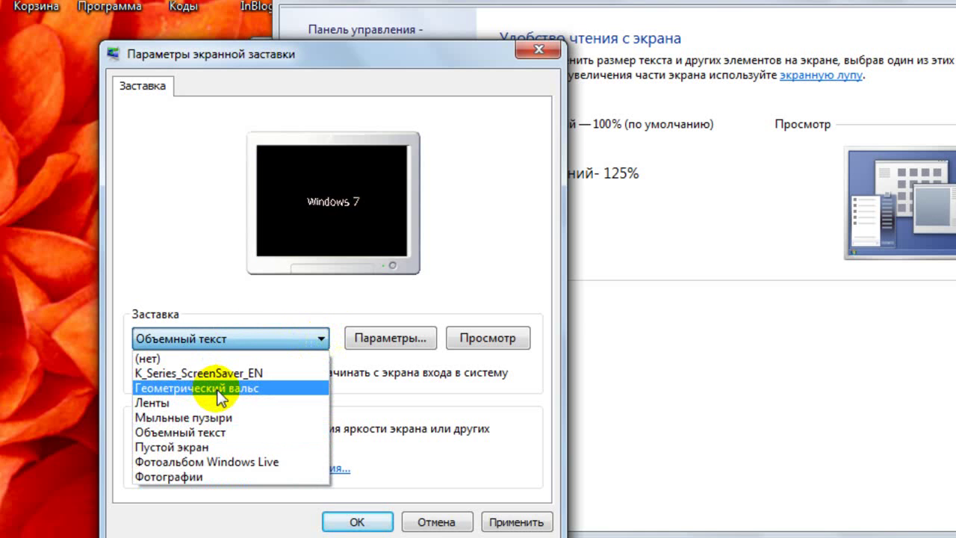
pyautogui.click(218, 388)
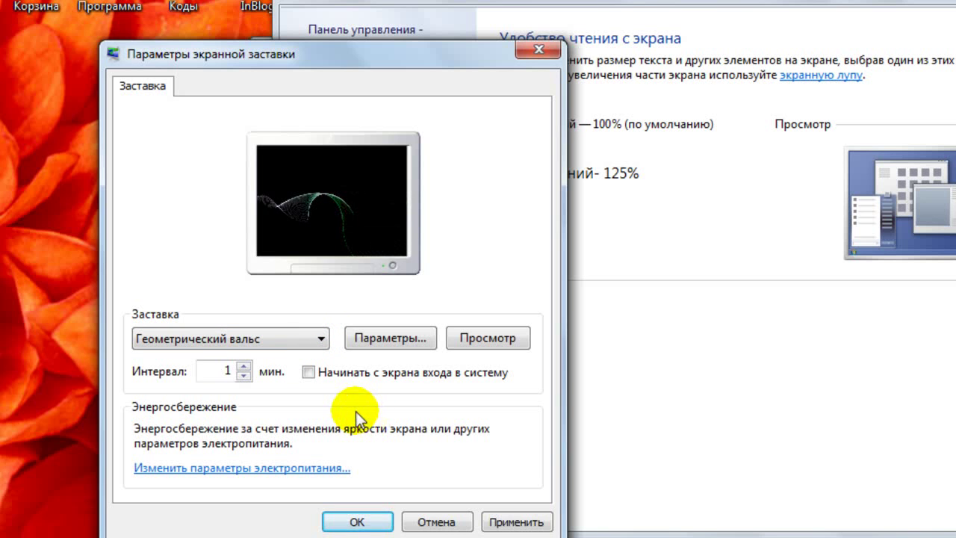
# Step: Set the screen saver selection to (нет)
pyautogui.click(322, 340)
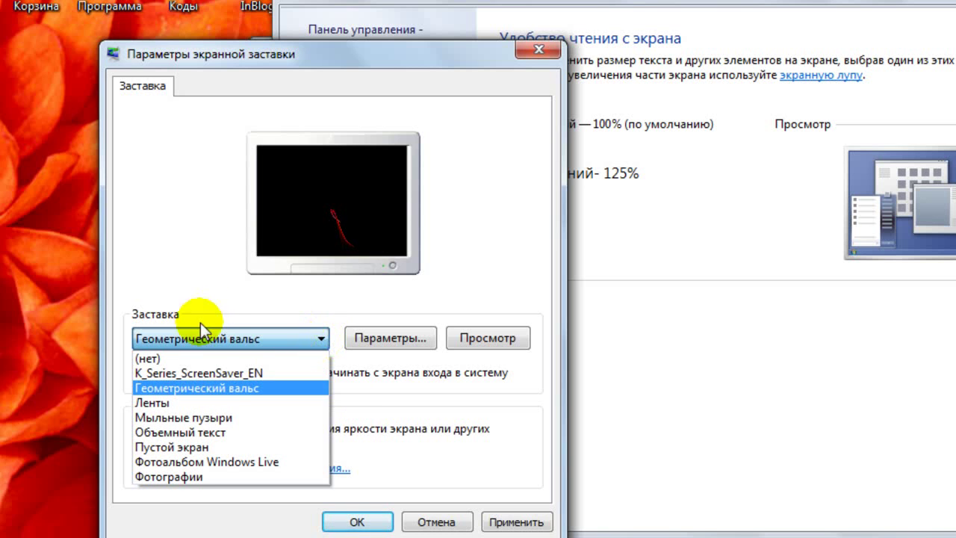
pyautogui.click(170, 362)
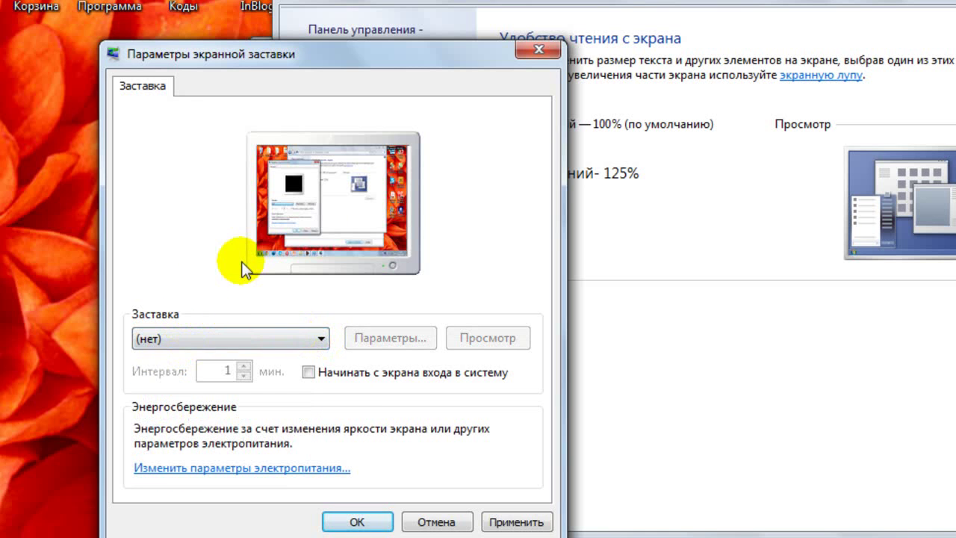